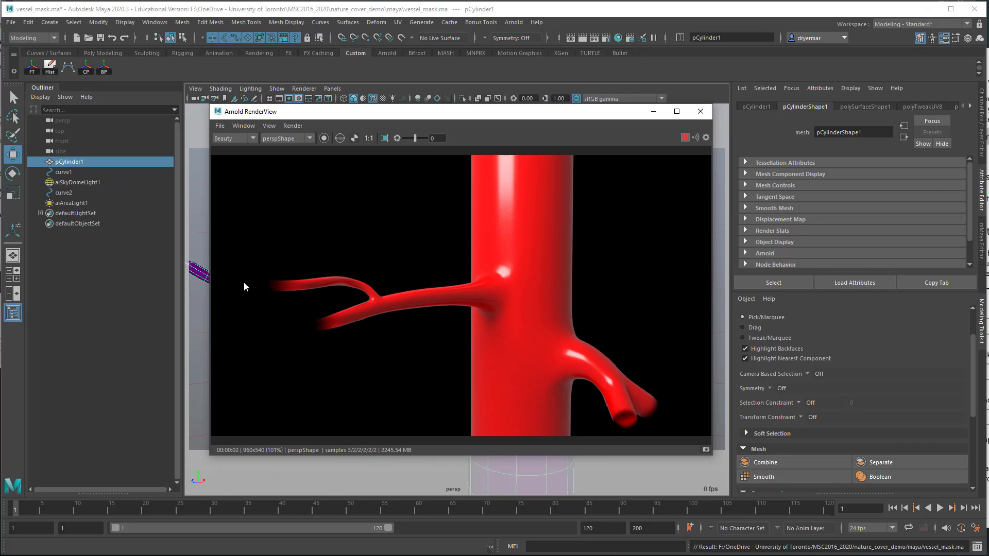
Open the UV Editor for the vessel mesh.
left_click(355, 140)
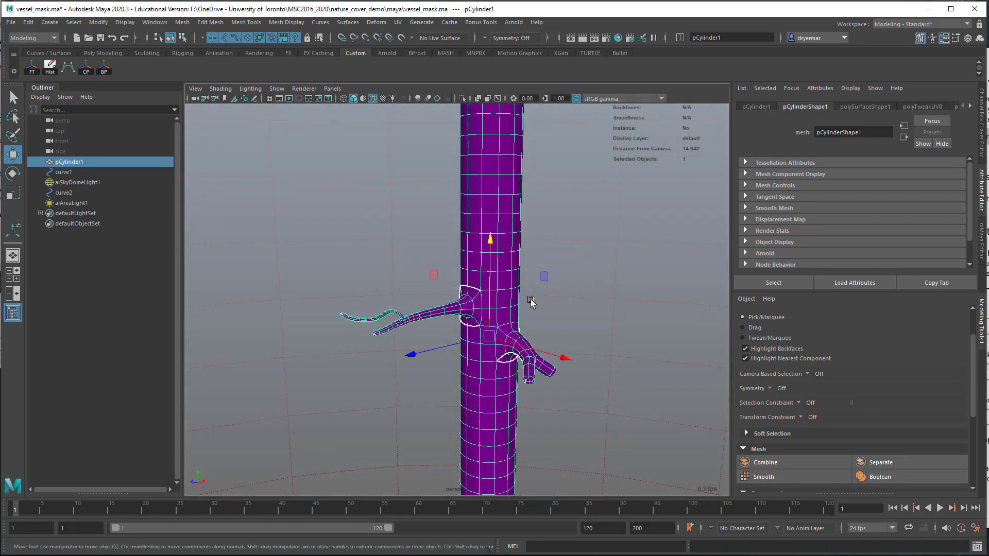
right_click_drag(581, 316, 401, 265, "alt")
left_click_drag(434, 300, 367, 294, "alt")
mouse_move(366, 294)
right_mouse_down("alt")
mouse_move(565, 324)
mouse_move(473, 313)
mouse_move(469, 289)
right_mouse_up("alt")
left_click_drag(470, 289, 466, 270, "alt")
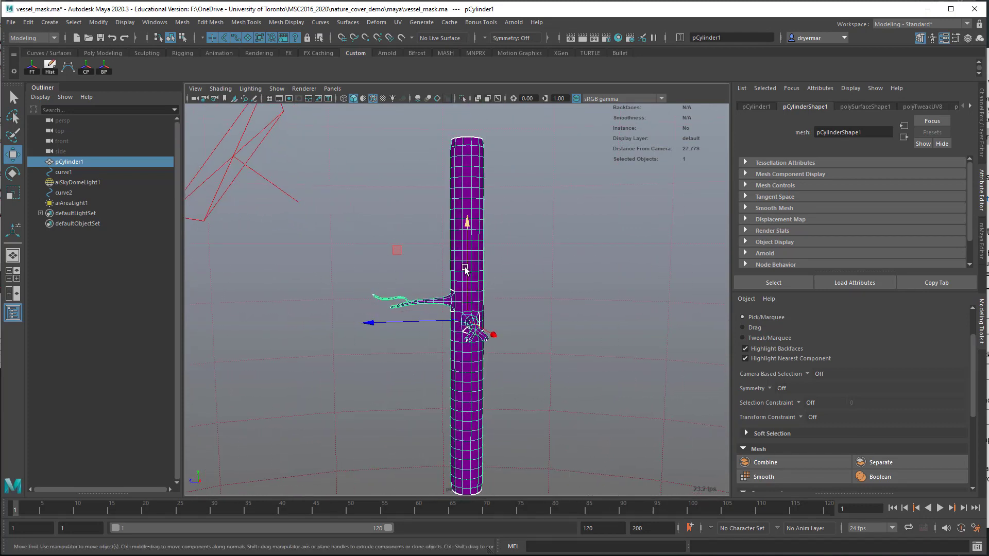
left_click(398, 22)
left_click(416, 41)
left_click(438, 131)
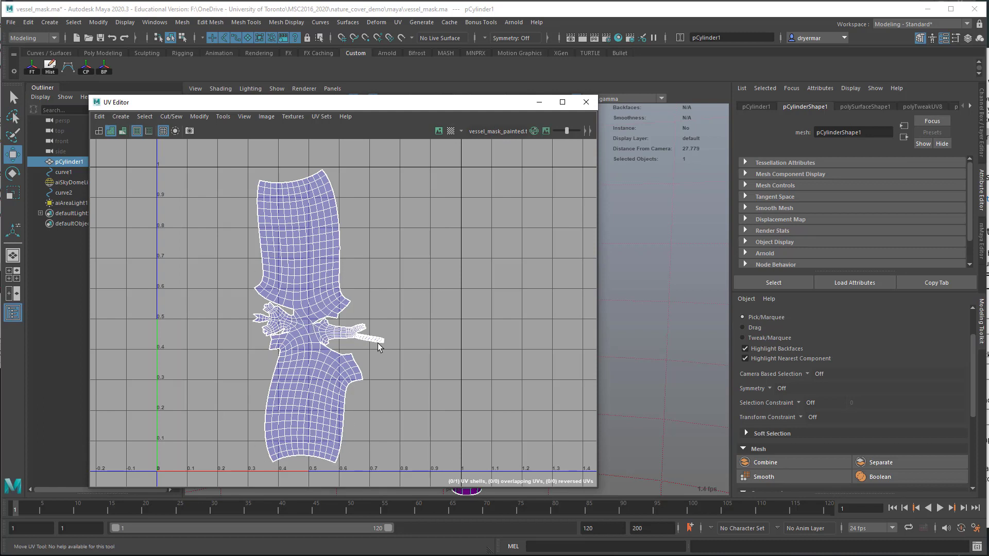
Select faces on the vessel's short forked branch and examine where both side branches lie in the existing UV layout.
scroll(265, 344, "up", 5)
left_click_drag(340, 108, 255, 108)
left_click_drag(544, 252, 625, 256, "alt")
right_click_drag(625, 256, 691, 259, "alt")
middle_click_drag(691, 259, 545, 250, "alt")
left_click_drag(545, 249, 585, 305, "alt")
key("F11")
left_click_drag(554, 232, 621, 299)
scroll(621, 300, "up", 5)
left_click_drag(649, 309, 598, 253)
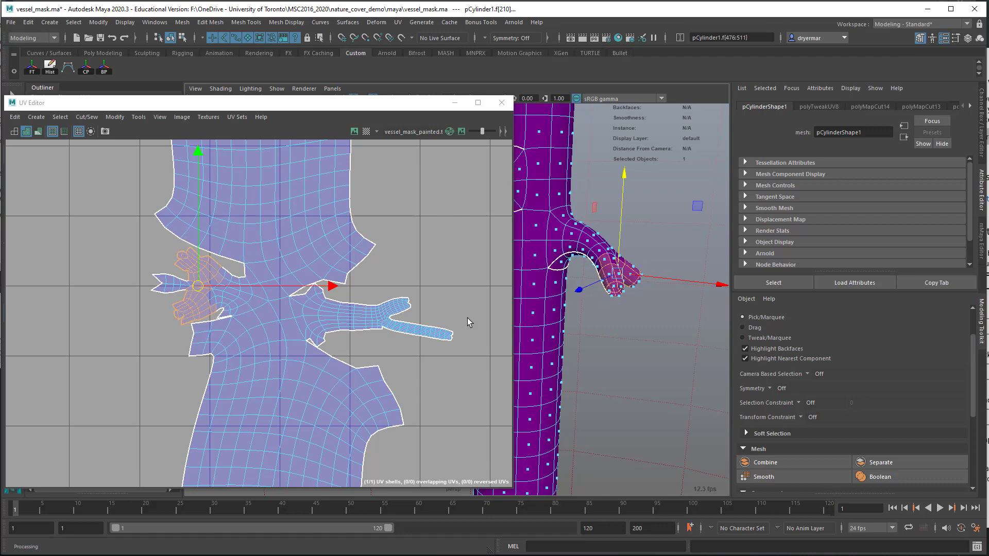
right_click_drag(612, 319, 593, 209, "alt")
scroll(586, 290, "up", 5)
right_click_drag(375, 272, 311, 190, "alt")
middle_click_drag(347, 193, 320, 228, "alt")
left_click_drag(380, 106, 577, 106)
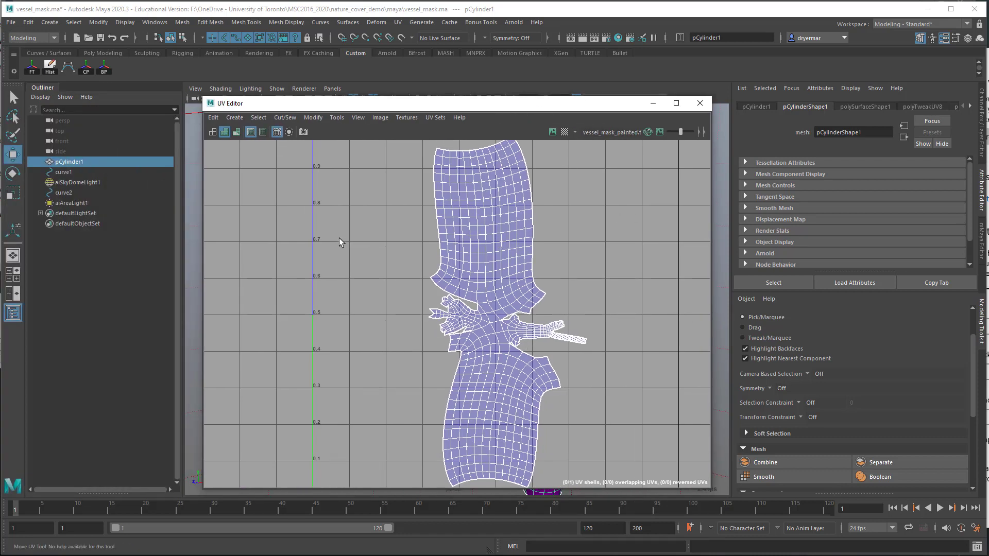
Switch between the mesh's existing UV sets to compare their layouts.
left_click(434, 118)
left_click(433, 221)
left_click(435, 117)
left_click(435, 225)
left_click(436, 118)
left_click(439, 220)
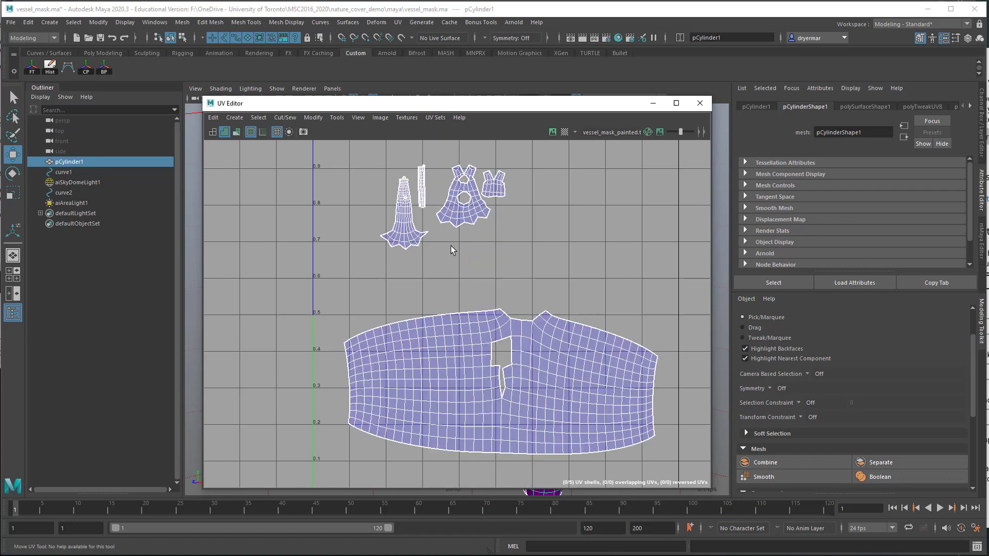
Create an empty UV set for the vessel mesh and make it the current set.
left_click(433, 119)
left_click(531, 160)
left_click(436, 117)
left_click(456, 242)
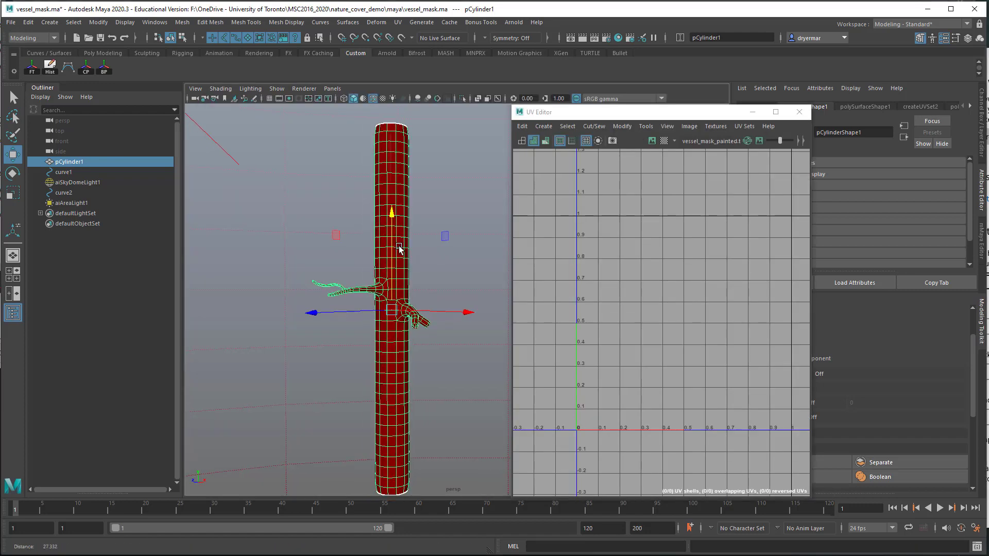
Apply a cylindrical UV projection to the whole vessel mesh.
left_click_drag(400, 248, 395, 258, "alt")
left_click(399, 23)
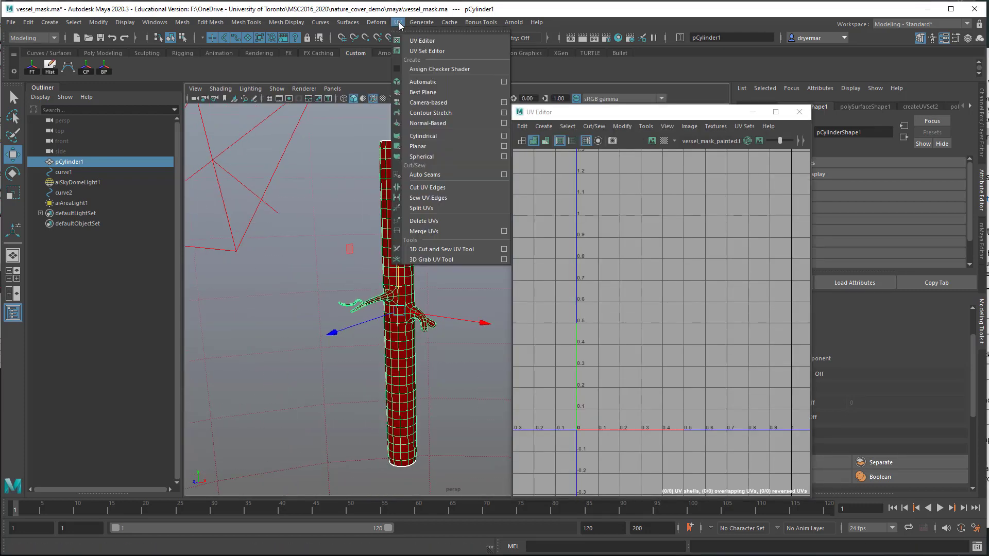
left_click(450, 135)
Move the cylindrical projection along Z to 0.088 so that it is centred on the main vessel.
left_click_drag(444, 204, 390, 206, "alt")
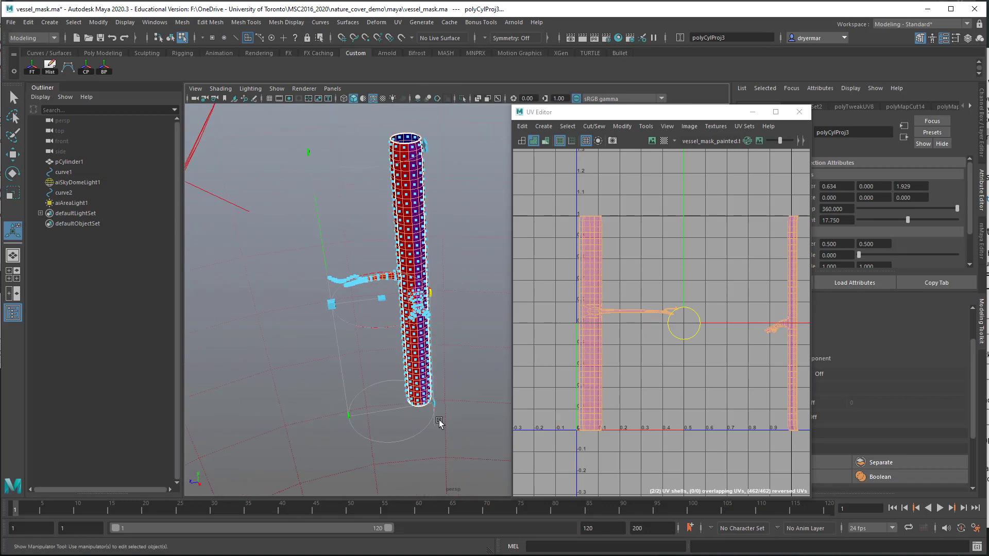
left_click_drag(439, 422, 463, 453, "alt")
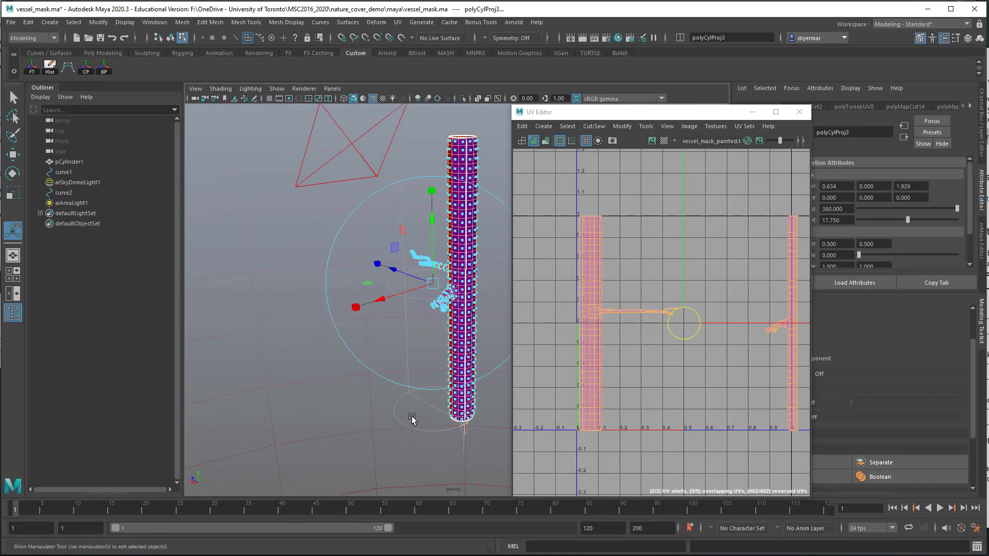
left_click_drag(412, 418, 496, 428, "alt")
left_click_drag(318, 325, 346, 319)
left_click_drag(415, 308, 420, 342, "alt")
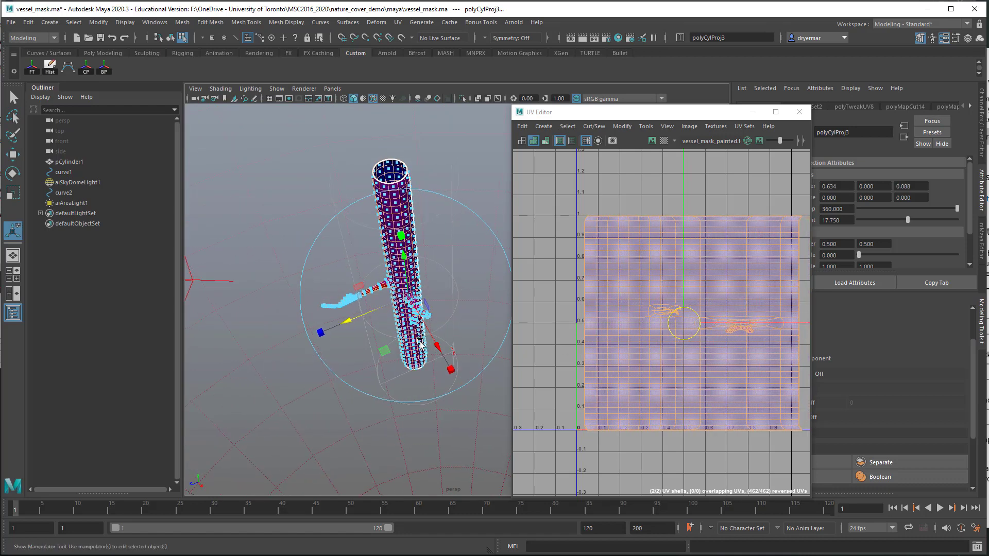
Stretch the cylindrical projection to a height of 18.407 and rotate it to 81.182 about Y to reposition the seam.
left_click_drag(409, 296, 427, 265)
right_click_drag(427, 266, 391, 250, "alt")
left_click_drag(426, 208, 430, 250)
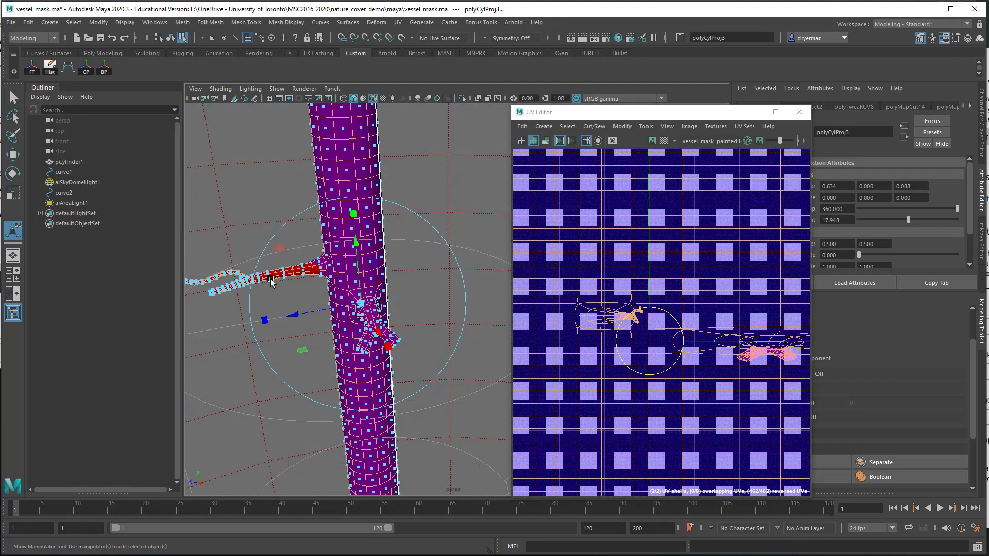
left_click_drag(271, 279, 457, 233, "alt")
left_click_drag(373, 401, 379, 386, "alt")
left_click_drag(454, 409, 459, 372, "alt")
middle_click_drag(466, 386, 400, 387, "alt")
right_click_drag(400, 388, 414, 365, "alt")
right_click_drag(388, 418, 421, 402, "alt")
middle_click_drag(421, 402, 415, 369, "alt")
left_click_drag(416, 369, 428, 355, "alt")
left_click(389, 445)
left_click(389, 446)
left_click(389, 446)
left_click_drag(320, 282, 381, 340, "alt")
left_click(407, 386)
left_click(399, 305)
left_click_drag(401, 293, 386, 296, "alt")
left_click_drag(386, 282, 354, 194)
mouse_move(368, 379)
left_mouse_down("alt")
mouse_move(377, 361)
mouse_move(363, 398)
left_mouse_up("alt")
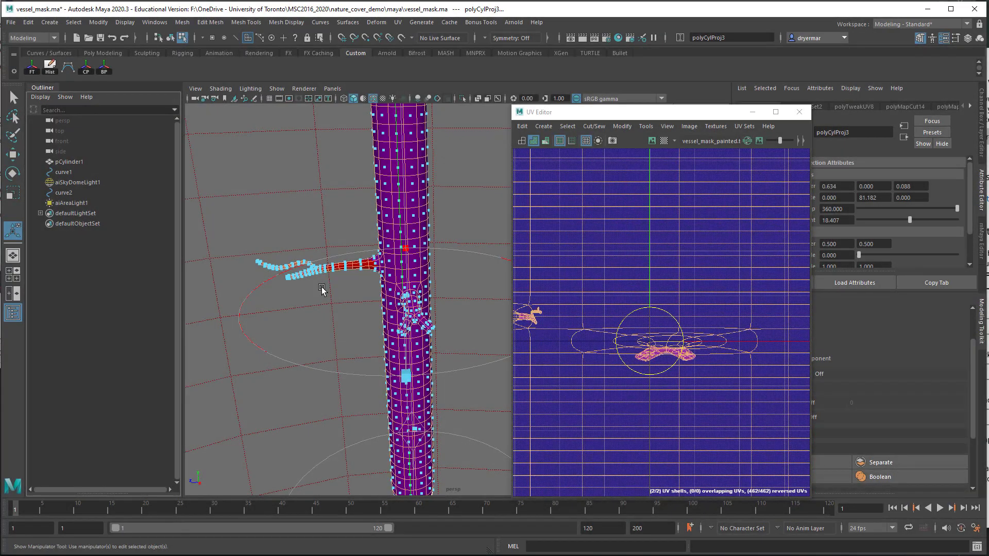
Cut the UVs along an edge path from the main vessel's seam along the underside of the long branch.
left_click_drag(371, 289, 340, 260, "alt")
right_click_drag(374, 328, 455, 326, "alt")
left_click_drag(456, 328, 304, 263, "alt")
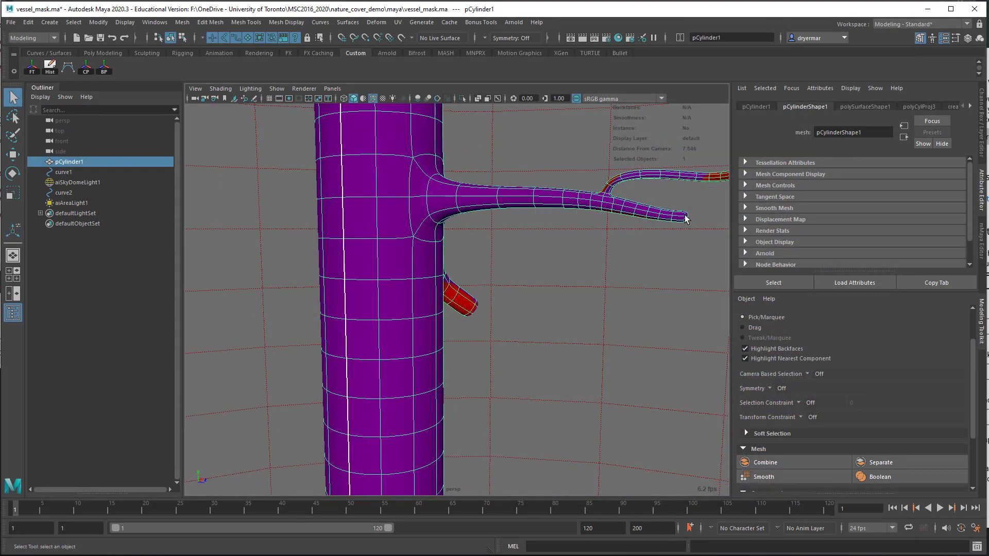
right_click_drag(359, 242, 359, 211)
left_click(360, 238)
left_click(420, 224, "shift")
left_click(469, 207, "shift")
left_click(521, 205, "shift")
left_click(548, 204, "shift")
left_click_drag(626, 211, 566, 233, "alt")
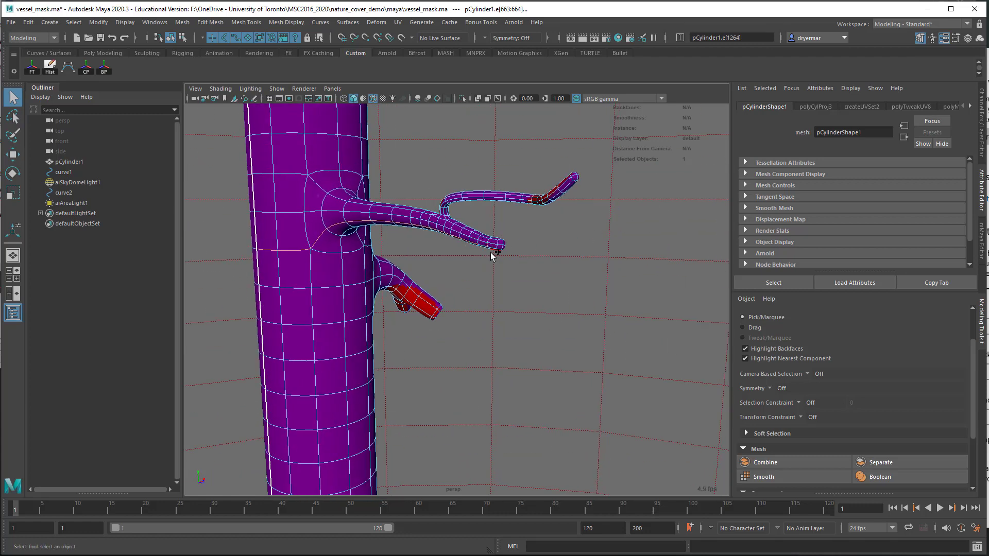
scroll(491, 252, "up", 5)
left_click_drag(568, 153, 488, 175, "alt")
left_click_drag(326, 190, 379, 191, "alt")
mouse_move(348, 190)
left_mouse_down("alt")
mouse_move(311, 190)
mouse_move(356, 180)
left_mouse_up("alt")
middle_click_drag(356, 179, 426, 180, "alt")
left_click_drag(425, 179, 386, 181, "alt")
right_click_drag(421, 243, 380, 227, "alt")
left_click_drag(988, 108, 544, 85)
left_click(546, 100)
left_click(569, 154)
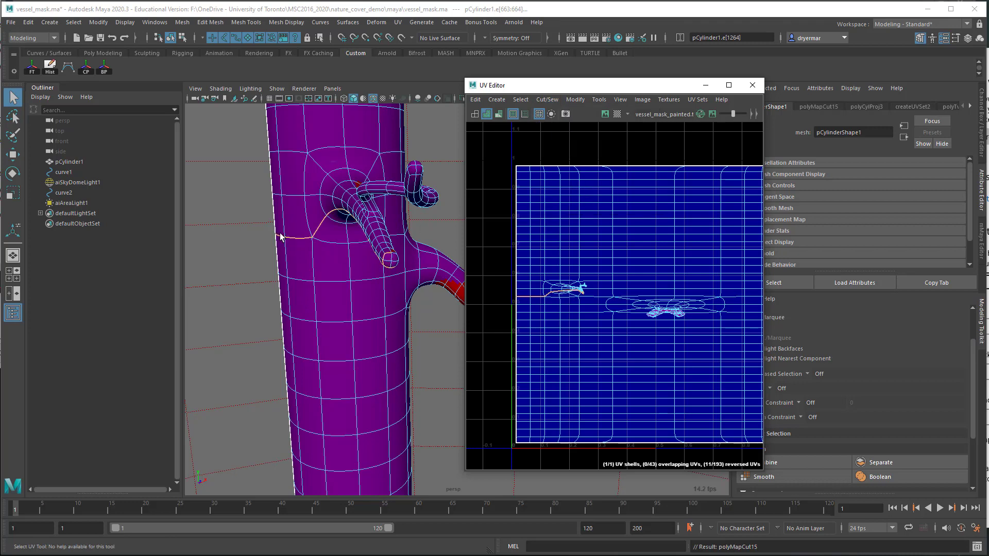
Cut the UVs along the edges encircling the base of the long branch.
left_click_drag(382, 256, 402, 206, "alt")
mouse_move(330, 205)
middle_mouse_down("alt")
mouse_move(371, 215)
mouse_move(302, 232)
mouse_move(330, 212)
middle_mouse_up("alt")
middle_click_drag(448, 214, 401, 237, "alt")
left_click(360, 226)
left_click(362, 224, "shift")
left_click(367, 213, "shift")
left_click(391, 203, "shift")
left_click(355, 218, "shift")
middle_click_drag(454, 201, 366, 234, "alt")
left_click(407, 228, "shift")
middle_click_drag(426, 228, 378, 237, "alt")
left_click(374, 231, "shift")
left_click(404, 212, "shift")
left_click_drag(405, 219, 425, 209, "alt")
middle_click_drag(425, 209, 397, 211, "alt")
left_click(388, 255, "shift")
left_click(396, 249, "shift")
mouse_move(397, 249)
left_mouse_down("alt")
mouse_move(363, 251)
mouse_move(390, 248)
left_mouse_up("alt")
left_click(547, 99)
left_click(547, 121)
Cut the UVs along the edge loops around the short branch's base and the edges linking it to the main seam.
middle_click_drag(224, 218, 362, 217, "alt")
mouse_move(363, 216)
left_mouse_down("alt")
mouse_move(325, 219)
mouse_move(356, 220)
left_mouse_up("alt")
right_click_drag(355, 220, 393, 226, "alt")
middle_click_drag(393, 225, 418, 194, "alt")
left_click(318, 300)
left_click_drag(369, 296, 286, 257, "alt")
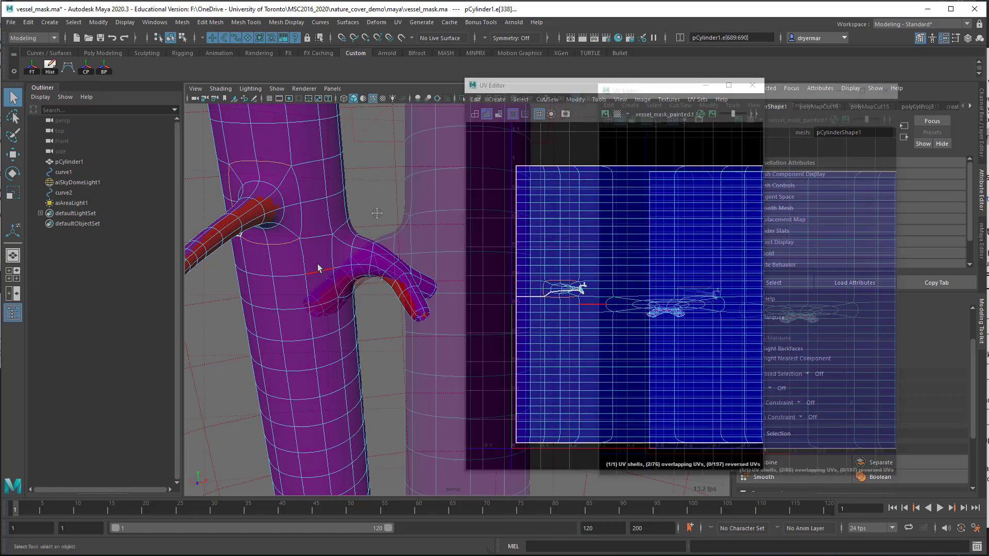
left_click_drag(320, 265, 363, 224, "alt")
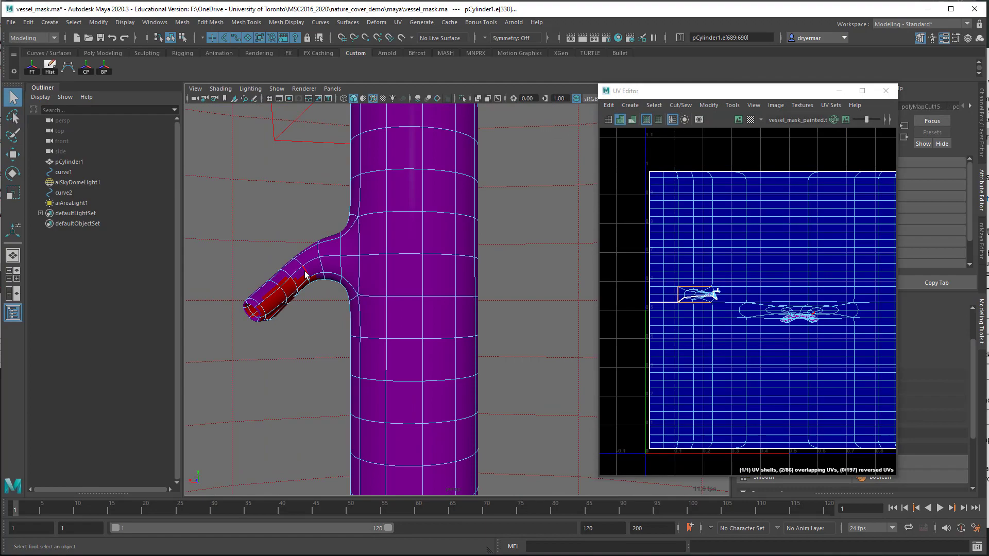
left_click_drag(422, 273, 316, 225, "alt")
double_click(360, 289)
left_click(680, 105)
left_click(681, 128)
left_click_drag(381, 240, 287, 207, "alt")
double_click(386, 237, "shift")
left_click(680, 105)
left_click(682, 160)
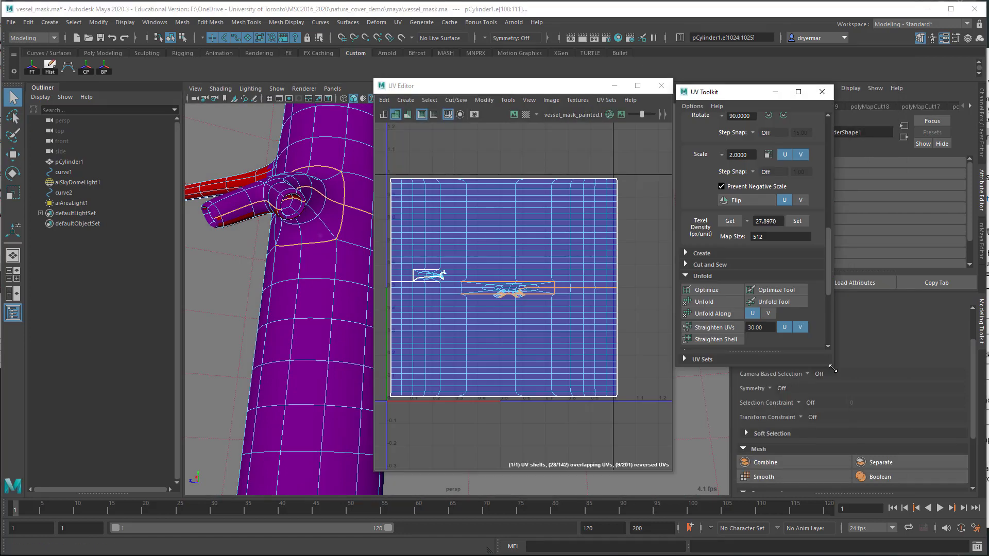
Unfold the vessel's UV shell from the UV Toolkit.
left_click_drag(839, 370, 856, 460)
left_click(552, 294)
right_click_drag(553, 294, 593, 281)
left_click(703, 303)
Select the UVs at the tips of the long branch and check which parts of the mesh they cover.
left_click_drag(577, 332, 537, 288)
left_click_drag(299, 224, 330, 254, "alt")
right_click_drag(330, 253, 335, 256, "alt")
left_click_drag(336, 256, 309, 244, "alt")
left_click_drag(231, 231, 283, 212, "alt")
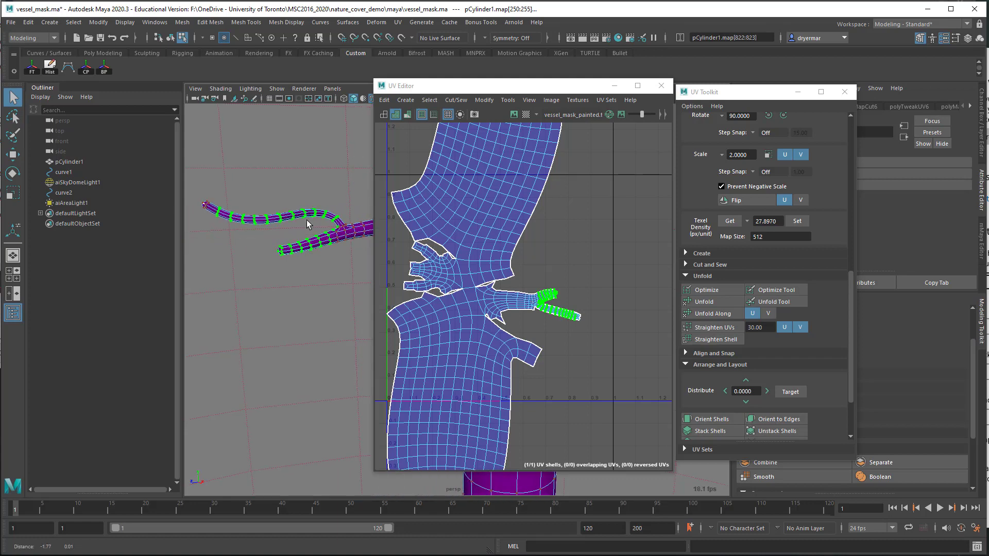
Sew the cut UV edges of the short forked branch back together.
scroll(418, 292, "up", 4)
left_click_drag(443, 91, 608, 89)
middle_click_drag(425, 236, 280, 241, "alt")
left_click_drag(416, 314, 448, 278, "alt")
right_click_drag(578, 232, 579, 240)
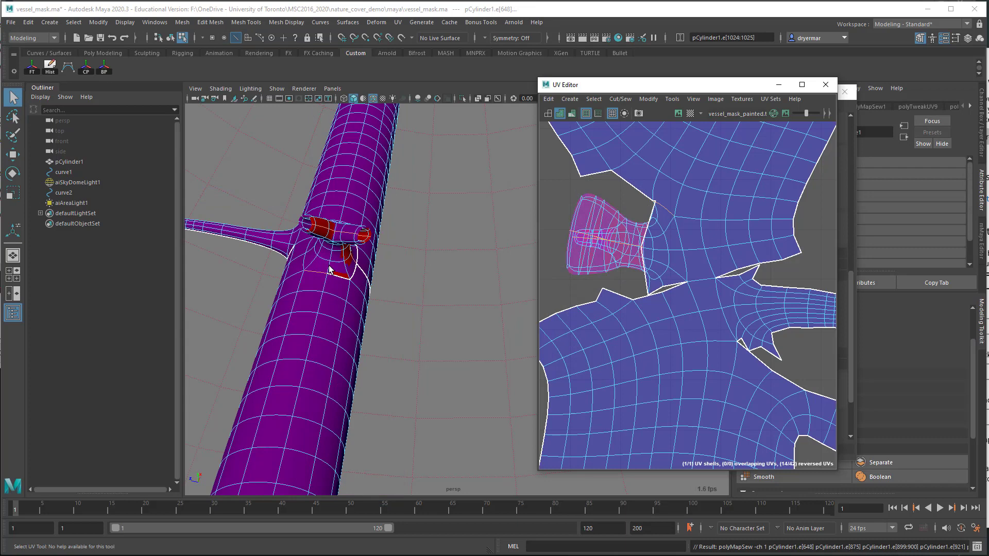
Cut the short branch's UVs along a new edge path running from its base to the end of its fork.
left_click(330, 270)
left_click(332, 246, "shift")
left_click_drag(332, 246, 394, 292, "alt")
left_click(391, 319)
left_click(415, 171)
left_click(367, 306)
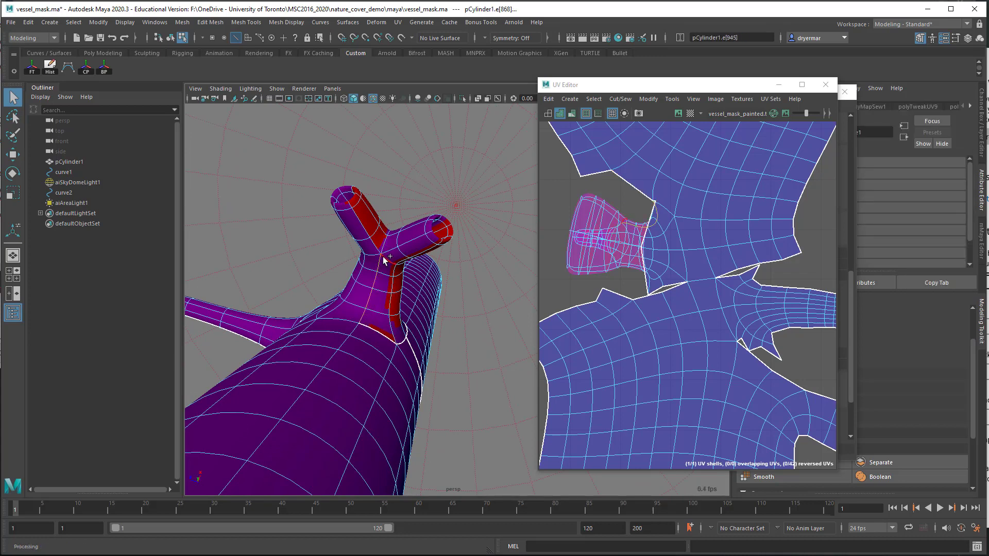
left_click_drag(392, 265, 385, 370, "alt")
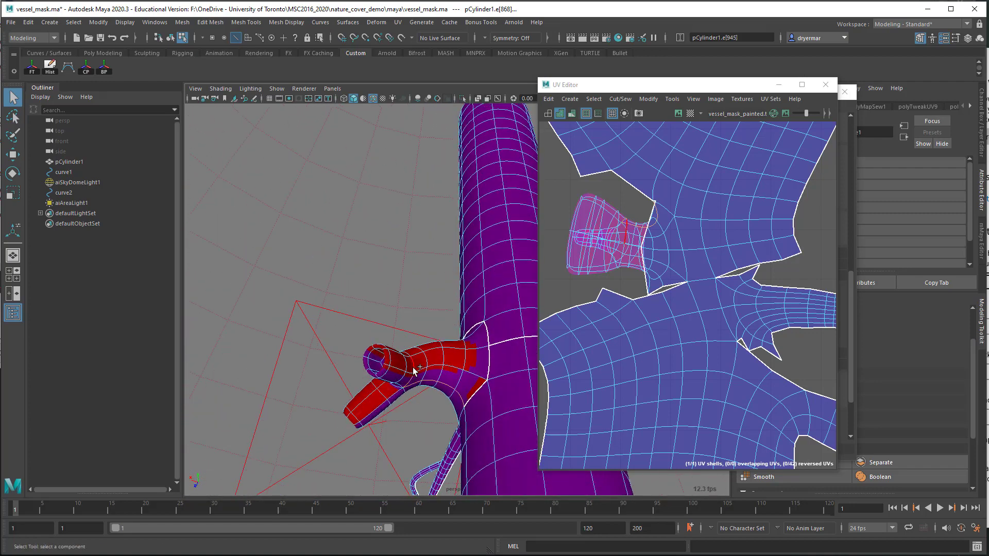
left_click(412, 366)
left_click_drag(405, 357, 430, 371, "alt")
right_click_drag(431, 371, 541, 375, "alt")
left_click_drag(449, 354, 472, 355, "alt")
left_click(380, 354)
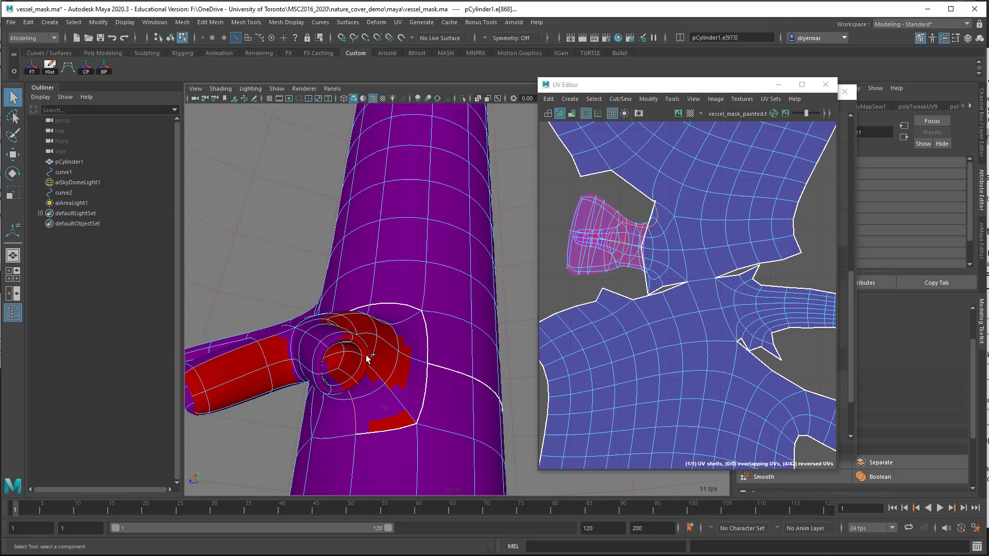
left_click(343, 361)
left_click(327, 367, "shift")
left_click(344, 350, "shift")
left_click_drag(344, 351, 424, 344, "alt")
left_click(620, 99)
left_click(633, 157)
Cut the UVs along further edges on the underside of the short branch's twig, up to its open end.
left_click_drag(330, 221, 398, 259, "alt")
left_click(406, 189)
left_click(471, 247, "shift")
left_click(388, 295, "shift")
left_click(397, 258, "shift")
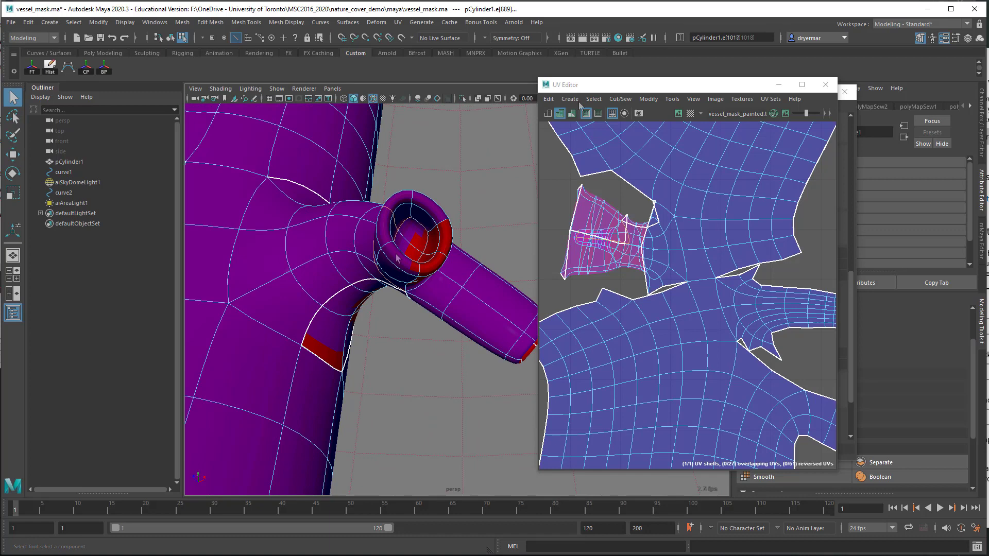
left_click(612, 101)
left_click(625, 153)
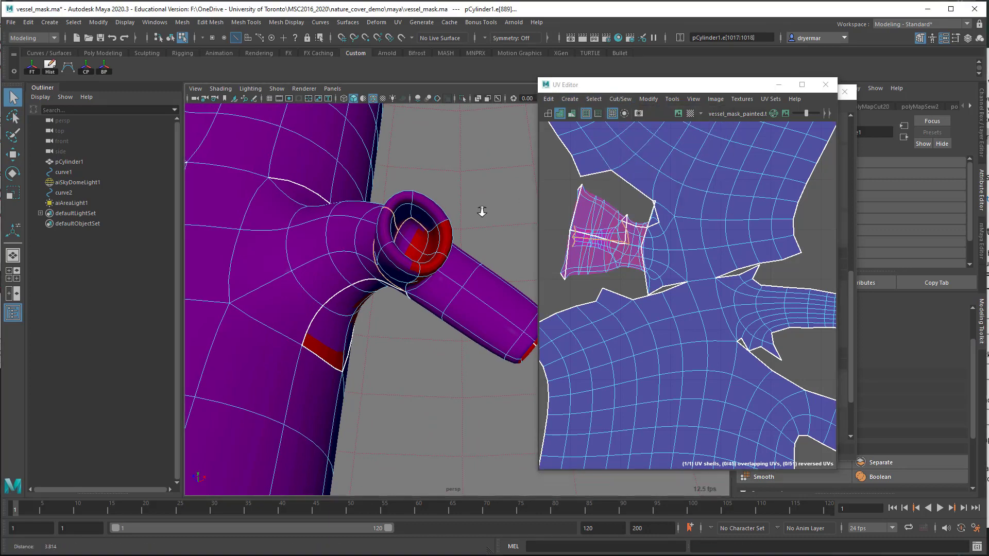
Select all the UVs of the vessel shell and unfold them along the new branch cuts.
left_click_drag(482, 211, 412, 196, "alt")
right_click_drag(594, 253, 627, 249)
key("ctrl+shift+a")
left_click_drag(692, 79, 493, 79)
left_click(704, 302)
left_click_drag(394, 86, 524, 96)
Inspect the short forked branch on the mesh and compare it with its unfolded UVs.
right_click_drag(381, 256, 340, 252, "alt")
left_click_drag(340, 253, 299, 255, "alt")
right_click_drag(331, 321, 325, 335)
left_click_drag(322, 337, 349, 380, "alt")
left_click_drag(335, 334, 458, 253, "alt")
left_click_drag(447, 225, 461, 240, "alt")
right_click_drag(461, 241, 391, 238, "alt")
left_click_drag(322, 244, 386, 242, "alt")
right_click_drag(386, 242, 454, 282, "alt")
middle_click_drag(276, 234, 364, 255, "alt")
left_click(514, 212)
left_click(525, 208)
left_click(508, 214)
left_click(341, 248)
left_click(538, 232)
left_click(539, 231)
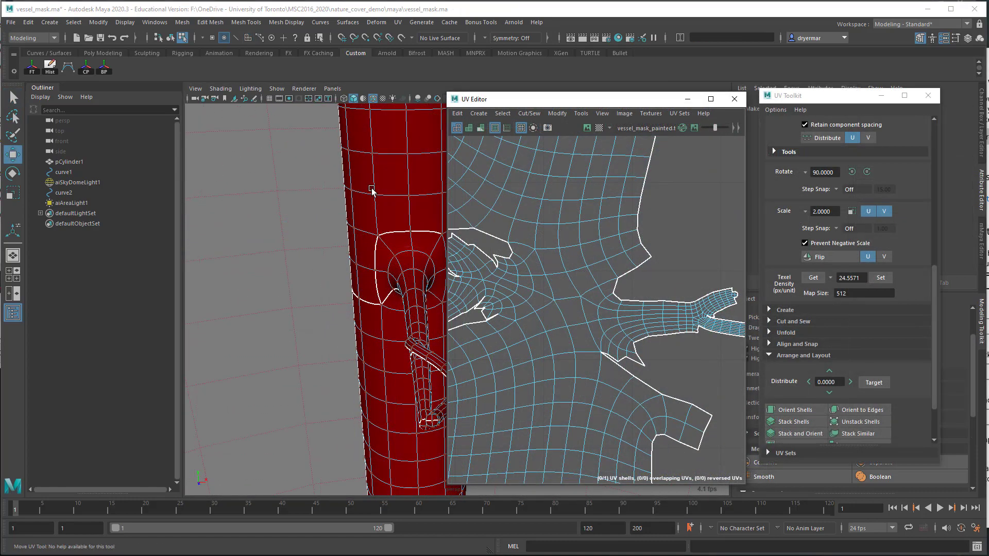
Examine the complete unwrapped shell in UV space together with the branches on the mesh.
right_click_drag(372, 190, 331, 193, "alt")
right_click_drag(612, 284, 588, 253, "alt")
scroll(589, 252, "down", 5)
left_click_drag(394, 255, 309, 238, "alt")
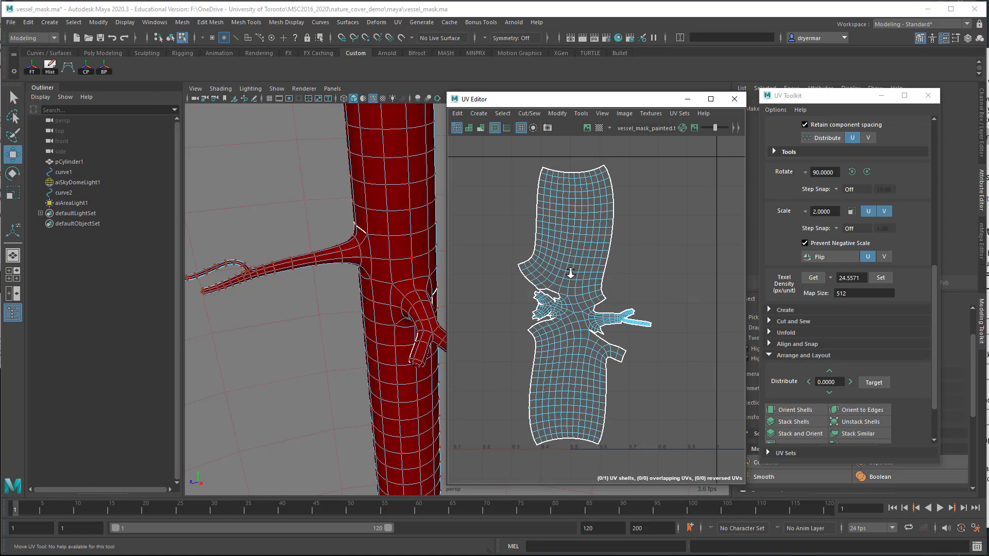
scroll(634, 283, "up", 5)
middle_click_drag(728, 314, 668, 295, "alt")
right_click_drag(628, 340, 523, 320, "alt")
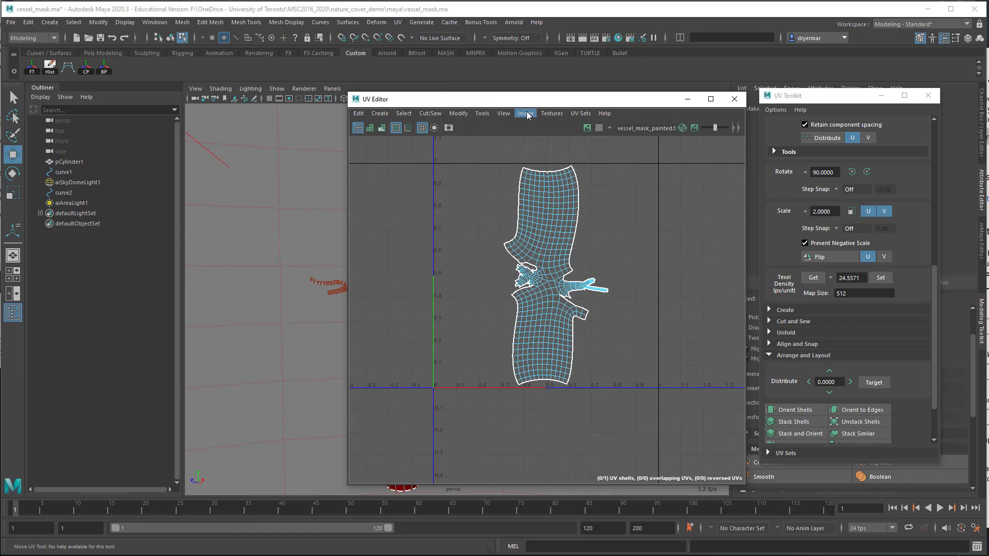
Export a UV snapshot of the vessel's layout as an image named demo_mask.
left_click(526, 113)
left_click(549, 288)
left_click_drag(645, 178, 703, 179)
type("demo_mask")
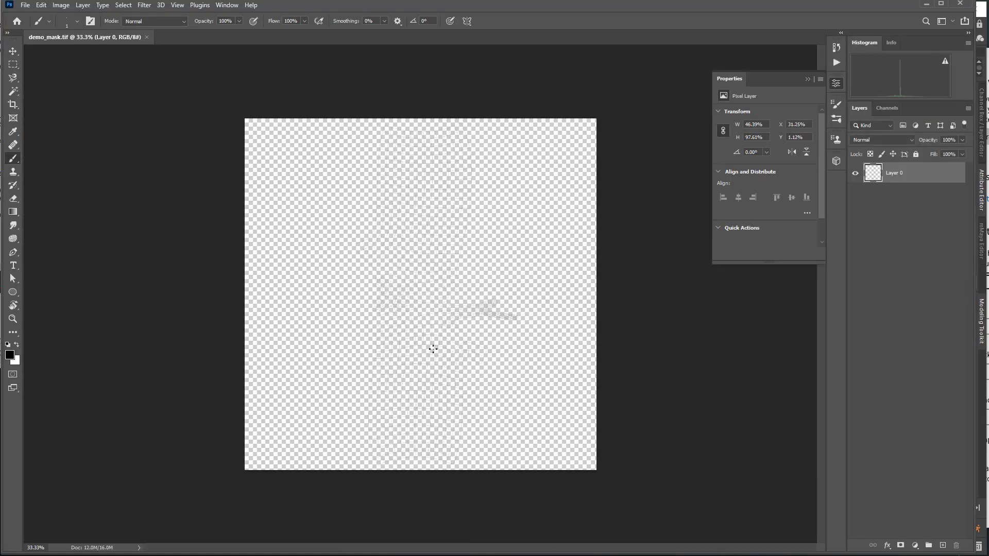
In Photoshop, add a white-filled layer beneath the UV wireframe of demo_mask.tif and name it bg_white.
left_click(943, 545)
key("ctrl+BackSpace")
left_click_drag(887, 177, 890, 228)
scroll(466, 301, "up", 6, "alt")
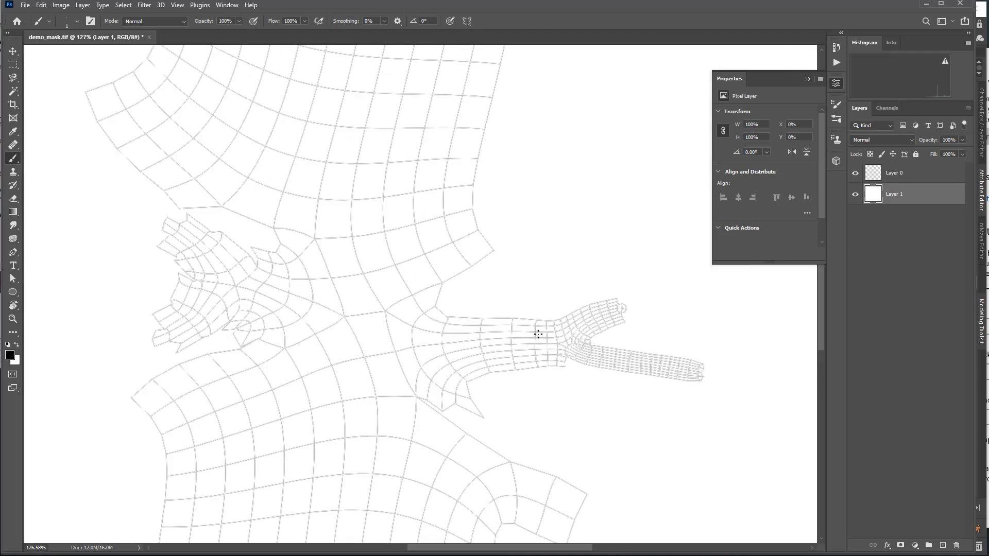
scroll(538, 333, "down", 4, "alt")
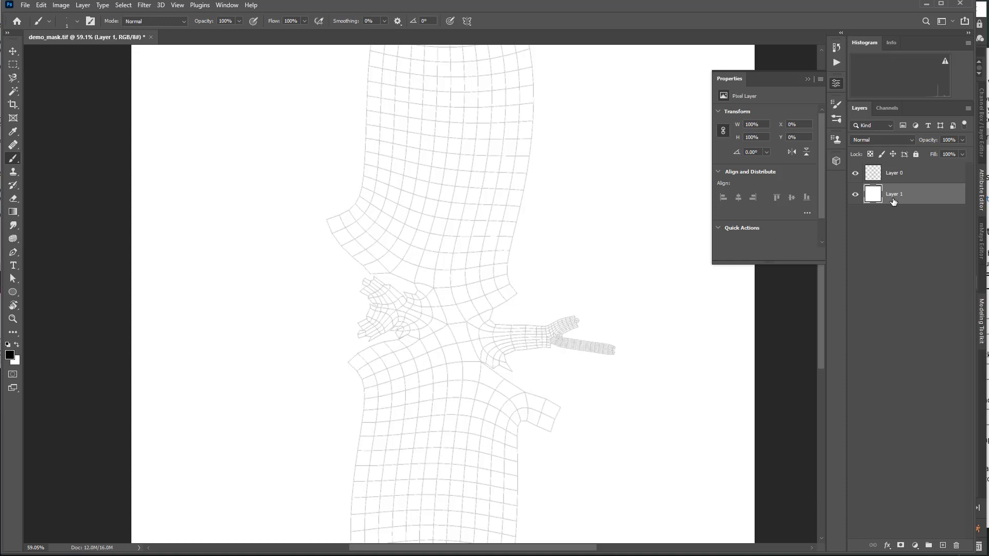
double_click(894, 194)
type("bg_white")
key("Return")
Add an empty layer directly above bg_white and name it paint_mask.
left_click(943, 546)
double_click(895, 195)
type("paint_mask")
key("Return")
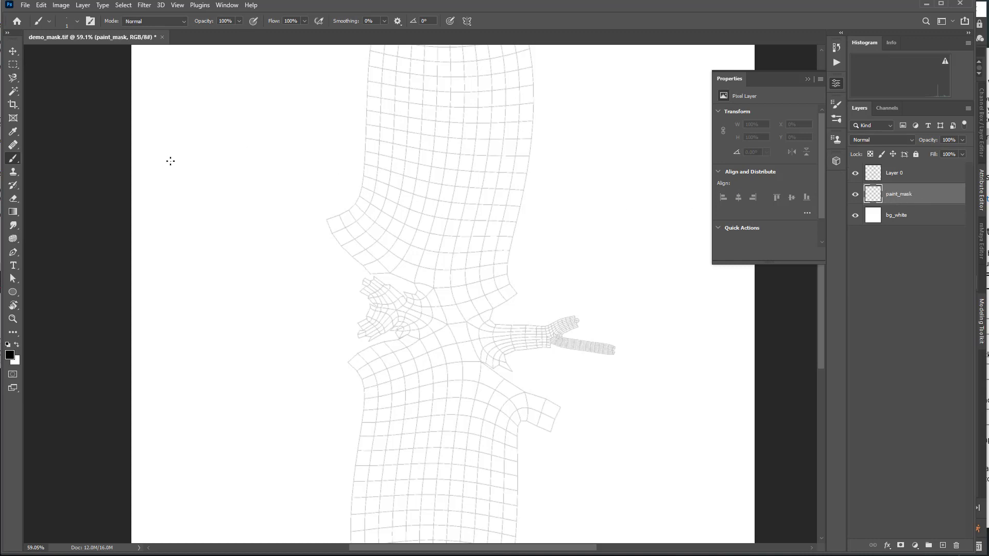
Save the layered document as the Photoshop file demo_mask.psd.
key("ctrl+shift+s")
left_click(162, 92)
left_click(106, 328)
left_click(106, 338)
left_click(535, 410)
Paint soft black strokes beside the shell and over the tips of both branches on paint_mask, saving the file along the way.
mouse_move(605, 153)
left_mouse_down()
mouse_move(636, 172)
mouse_move(642, 315)
left_mouse_up()
mouse_move(670, 410)
left_mouse_down()
mouse_move(663, 426)
mouse_move(702, 502)
left_mouse_up()
mouse_move(618, 352)
left_mouse_down()
mouse_move(573, 322)
mouse_move(582, 313)
mouse_move(576, 325)
left_mouse_up()
scroll(493, 223, "up", 6, "alt")
mouse_move(336, 265)
left_mouse_down()
mouse_move(412, 184)
mouse_move(344, 267)
left_mouse_up()
mouse_move(339, 297)
left_mouse_down()
mouse_move(372, 295)
mouse_move(380, 285)
mouse_move(352, 269)
mouse_move(338, 289)
mouse_move(355, 296)
mouse_move(376, 286)
mouse_move(351, 267)
left_mouse_up()
key("ctrl+s")
mouse_move(342, 208)
left_mouse_down()
mouse_move(351, 225)
mouse_move(389, 222)
mouse_move(361, 198)
mouse_move(397, 214)
left_mouse_up()
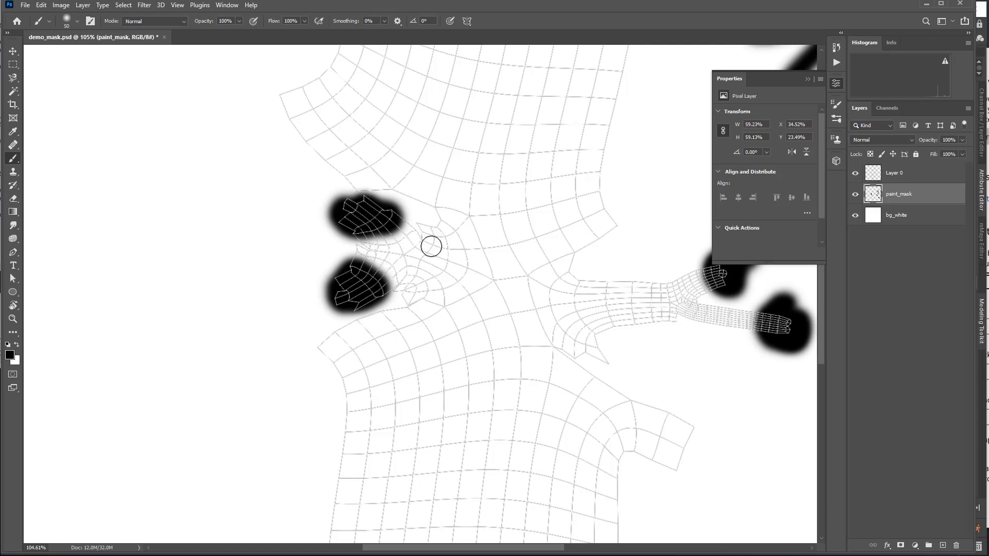
mouse_move(354, 194)
left_mouse_down()
mouse_move(369, 185)
mouse_move(400, 206)
left_mouse_up()
Erase the excess black paint around the edges of the short branch's two painted tips.
key("e")
left_click_drag(380, 187, 394, 199)
mouse_move(392, 311)
left_mouse_down()
mouse_move(364, 310)
mouse_move(328, 333)
left_mouse_up()
left_click_drag(384, 305, 338, 326)
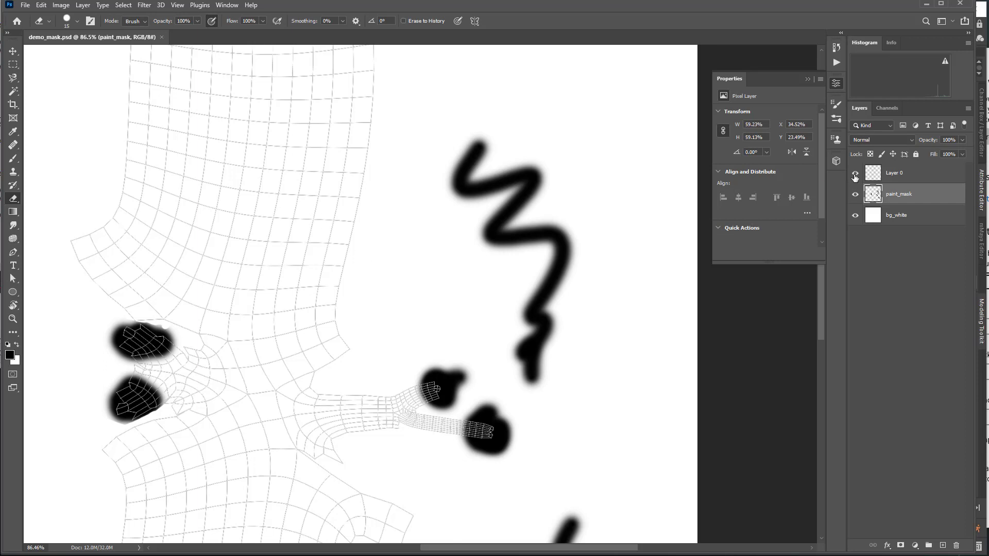
Hide the UV wireframe layer and save the painted mask as a TIFF named demo_mask_painted.tif.
left_click(855, 174)
left_click(854, 175)
left_click(854, 175)
left_click(855, 175)
left_click(855, 175)
key("ctrl+shift+s")
left_click(117, 329)
left_click(114, 501)
left_click(215, 389)
double_click(99, 316)
left_click(105, 316)
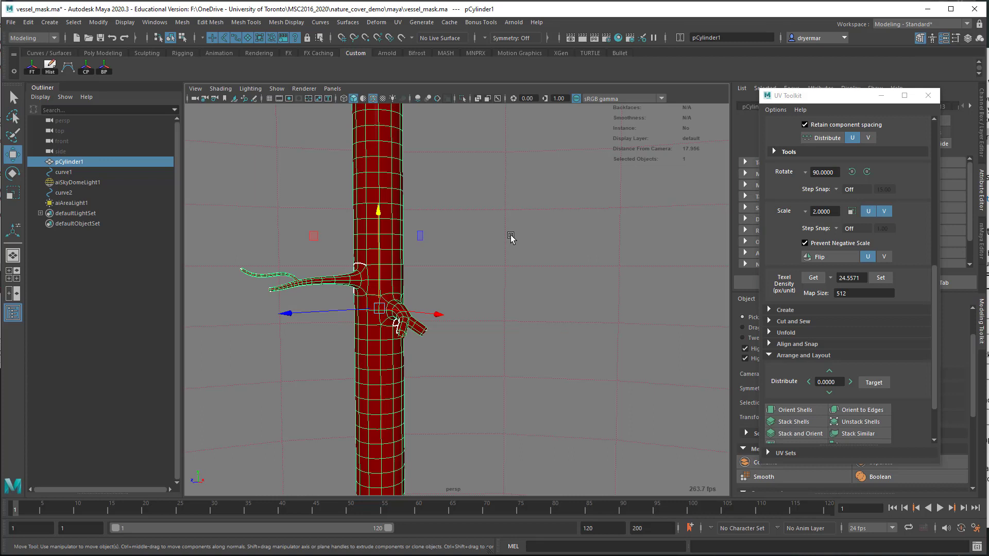
Back in Maya, assign a new Arnold aiStandardSurface material to the vessel and name it demo_vessel_mask_MAT.
right_click(382, 191)
left_click(407, 455)
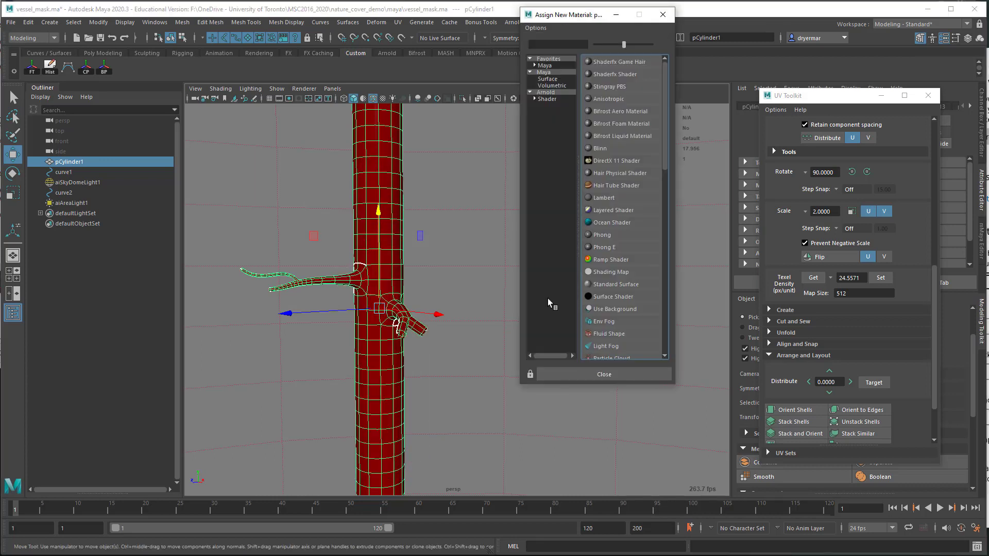
left_click(548, 99)
left_click(633, 233)
left_click_drag(834, 100, 574, 98)
double_click(870, 133)
type("demo_vessel_mask_MAT")
key("Return")
Open the Hypershade and graph the connections of demo_vessel_mask_MAT.
left_click(666, 91)
scroll(497, 254, "down", 4)
left_click(618, 37)
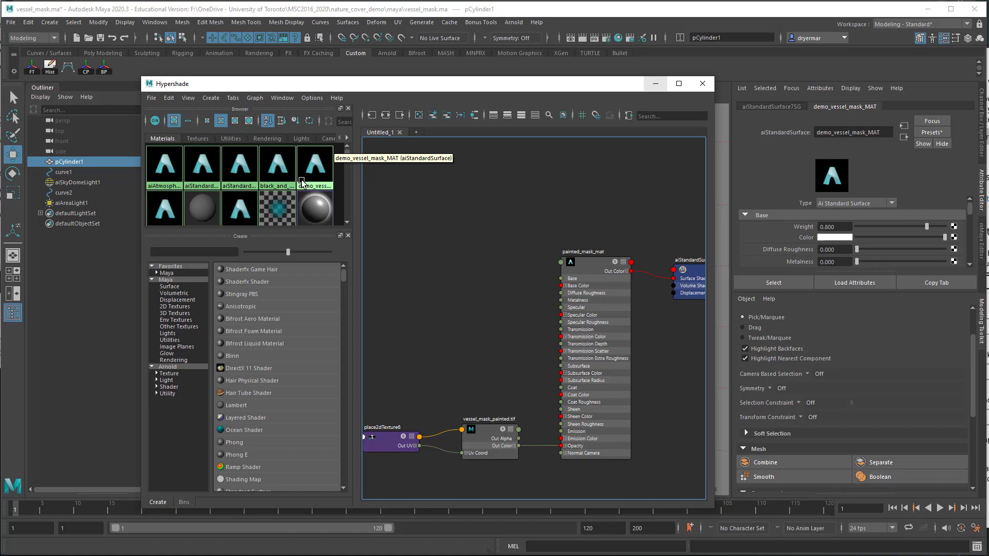
left_click(302, 180)
left_click(385, 116)
scroll(441, 194, "up", 3)
scroll(602, 274, "down", 4)
left_click_drag(592, 93, 531, 78)
scroll(477, 206, "down", 2)
Create a file texture node beside the material and load demo_mask_painted.tif into it.
left_click(401, 207)
key("Tab")
type("file")
left_click(439, 244)
left_click_drag(436, 219, 359, 273)
left_click_drag(490, 225, 386, 191)
left_click(956, 247)
scroll(326, 253, "down", 2)
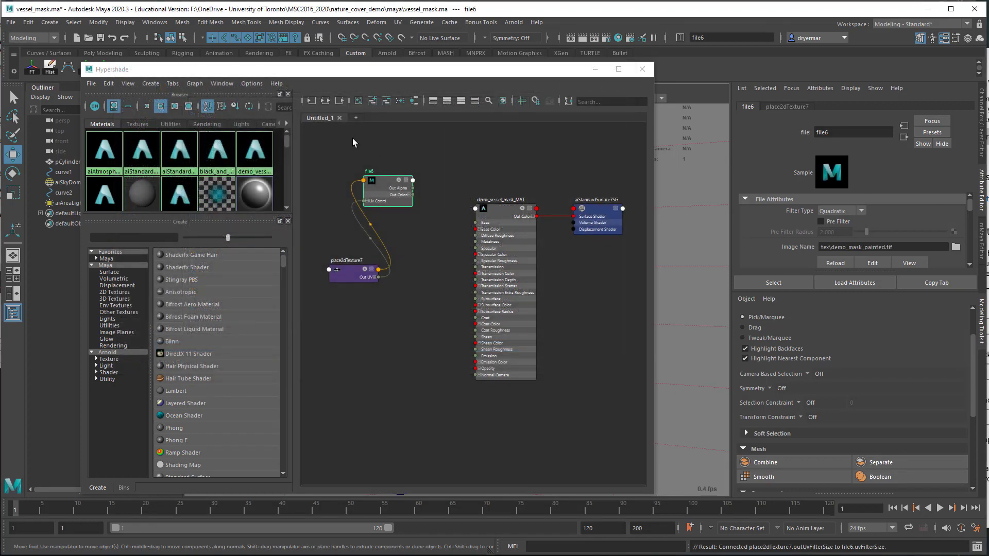
Connect the file texture's Out Color to the Base Color of demo_vessel_mask_MAT and display textures in the viewport.
left_click_drag(325, 76, 394, 84)
right_click_drag(563, 244, 631, 257, "alt")
middle_click_drag(630, 256, 627, 250, "alt")
left_click_drag(566, 251, 618, 246)
left_click_drag(542, 83, 352, 154)
mouse_move(595, 237)
left_mouse_down("alt")
mouse_move(648, 221)
mouse_move(595, 212)
left_mouse_up("alt")
key("6")
mouse_move(637, 249)
left_mouse_down("alt")
mouse_move(644, 273)
mouse_move(706, 273)
mouse_move(589, 249)
mouse_move(625, 265)
left_mouse_up("alt")
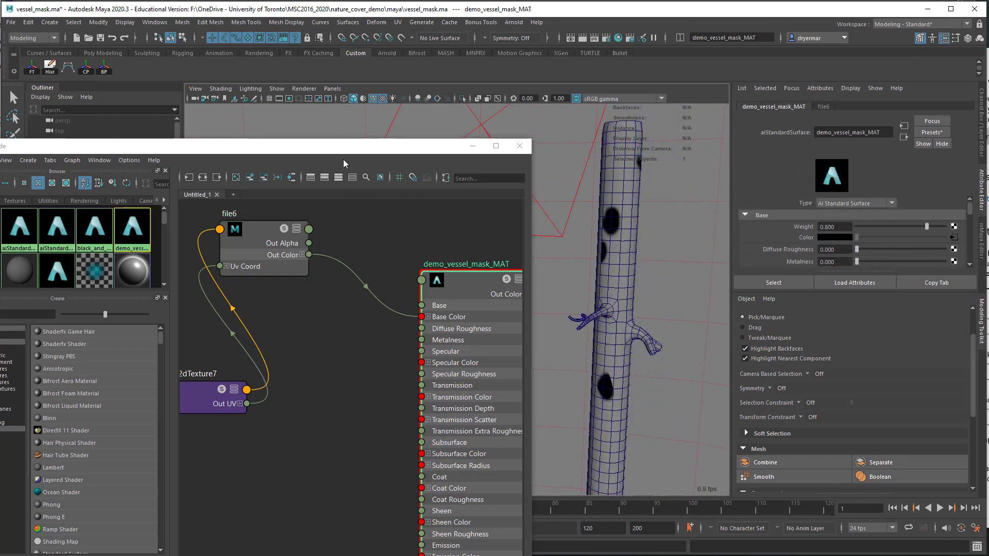
Examine where the painted black areas fall on the vessel's trunk and branches.
left_click_drag(340, 144, 377, 90)
left_click_drag(592, 305, 625, 303, "alt")
middle_click_drag(625, 302, 645, 282, "alt")
right_click_drag(644, 283, 609, 270, "alt")
left_click_drag(568, 178, 371, 178)
middle_click_drag(584, 267, 561, 292, "alt")
right_click_drag(561, 291, 608, 283, "alt")
left_click_drag(608, 283, 531, 288, "alt")
right_click_drag(647, 316, 595, 289, "alt")
middle_click_drag(595, 289, 556, 286, "alt")
left_click_drag(557, 285, 597, 269, "alt")
Open the UV Editor to review the vessel's UV layout.
left_click(398, 23)
left_click(421, 41)
left_click_drag(569, 96, 758, 83)
left_click(487, 92)
left_click(489, 93)
left_click_drag(367, 86, 248, 86)
Rename the file texture node holding demo_mask_painted.tif to demo_file.
left_click(570, 196)
left_click(367, 92)
left_click(390, 216)
left_click(370, 93)
left_click(386, 197)
left_click(367, 92)
left_click(367, 92)
left_click(367, 92)
left_click(381, 217)
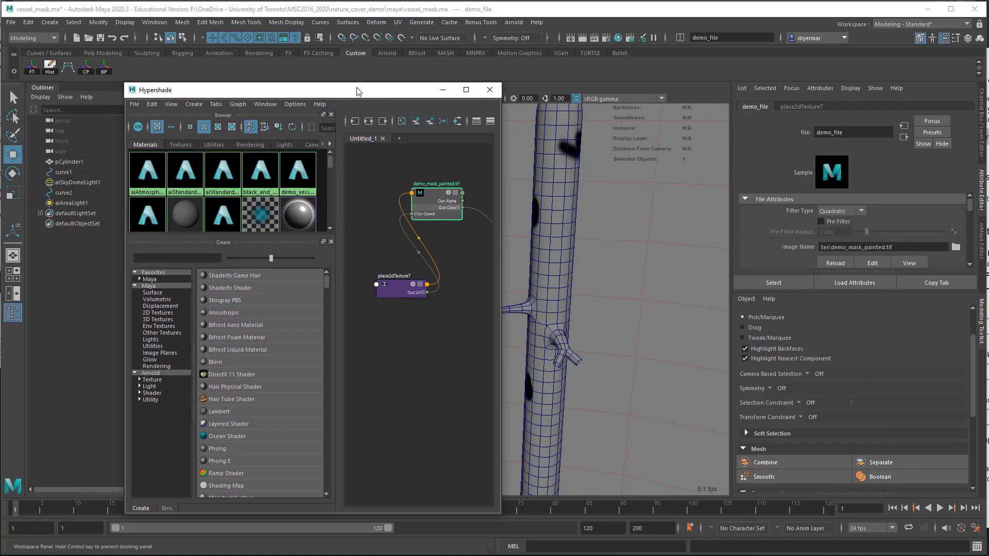
left_click_drag(364, 86, 322, 82)
Link the demo_file texture to the vessel's new UV set in the UV linking relationship editor.
left_click(155, 22)
mouse_move(185, 103)
mouse_move(302, 206)
left_click(393, 216)
left_click_drag(529, 161, 543, 158)
left_click(561, 342)
left_click(465, 265)
left_click(447, 244)
left_click(447, 265)
left_click(577, 255)
left_click(628, 153)
left_click(601, 308)
Inspect the textured vessel and check the painted mask at the branch tips.
left_click_drag(571, 307, 596, 308, "alt")
right_click_drag(595, 308, 697, 309, "alt")
left_click_drag(565, 293, 567, 292, "alt")
middle_click_drag(568, 292, 538, 249, "alt")
right_click_drag(538, 248, 625, 265, "alt")
middle_click_drag(625, 265, 530, 230, "alt")
left_click_drag(530, 232, 566, 236, "alt")
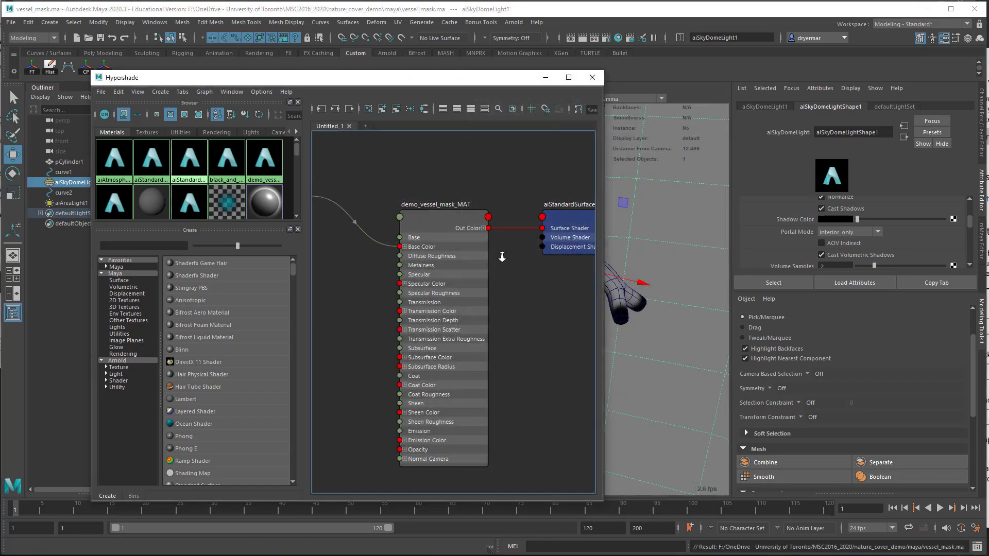
Disconnect the demo_file texture from the base color of demo_vessel_mask_MAT and move the file node lower in the graph.
right_click_drag(524, 260, 422, 237, "alt")
left_click_drag(425, 216, 422, 261)
key("Delete")
left_click(479, 257)
left_click(839, 236)
left_click(771, 228)
left_click(373, 230)
left_click_drag(390, 267, 380, 366)
right_click_drag(429, 368, 533, 359, "alt")
middle_click_drag(514, 338, 467, 334, "alt")
Set the base color of demo_vessel_mask_MAT to red.
left_click(458, 140)
left_click(842, 277)
left_click_drag(808, 293, 808, 407)
Show the geometry attributes of demo_vessel_mask_MAT and connect the demo_file texture's color output to the material's opacity.
scroll(785, 278, "down", 3)
left_click(781, 263)
left_click(783, 266)
left_click(792, 289)
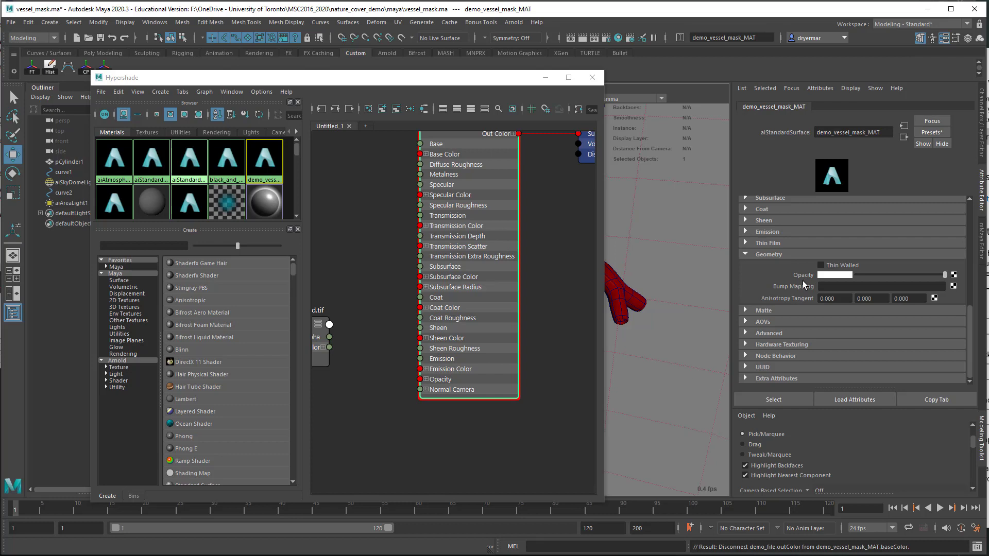
scroll(353, 317, "down", 3)
middle_click_drag(364, 315, 415, 302, "alt")
scroll(363, 310, "up", 4)
left_click_drag(404, 324, 502, 370)
left_click_drag(405, 335, 504, 371)
Clear Hypershade away from the viewport to frame the vessel, and save the scene.
left_click_drag(506, 78, 329, 323)
left_click(417, 326)
right_click_drag(576, 324, 489, 278, "alt")
middle_click_drag(489, 278, 442, 311, "alt")
right_click_drag(442, 311, 408, 287, "alt")
left_click_drag(408, 287, 406, 280, "alt")
right_click_drag(406, 280, 493, 225, "alt")
key("ctrl+s")
Open the Arnold RenderView and move it clear of the vessel in the viewport.
left_click(514, 23)
left_click(536, 51)
left_click_drag(345, 112, 485, 102)
Examine the opacity fade at the vessel's branch tips in the Arnold render and display its alpha channel.
right_click_drag(390, 258, 412, 260, "alt")
middle_click_drag(295, 252, 371, 270, "alt")
right_click_drag(324, 257, 348, 261, "alt")
left_click_drag(319, 283, 283, 285, "alt")
left_click_drag(289, 289, 251, 284, "alt")
right_click_drag(298, 289, 377, 302, "alt")
middle_click_drag(296, 272, 240, 252, "alt")
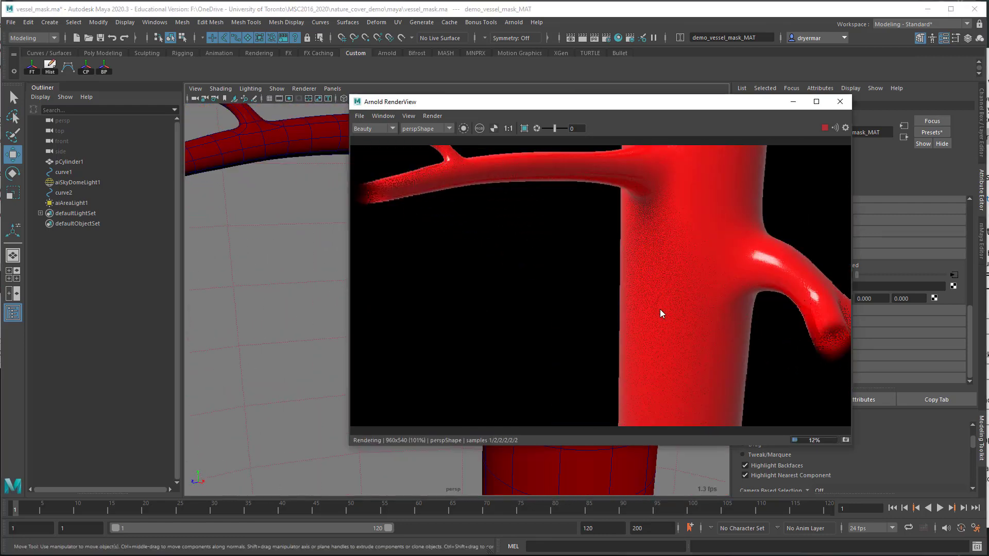
left_click_drag(660, 314, 636, 313, "alt")
left_click(480, 128)
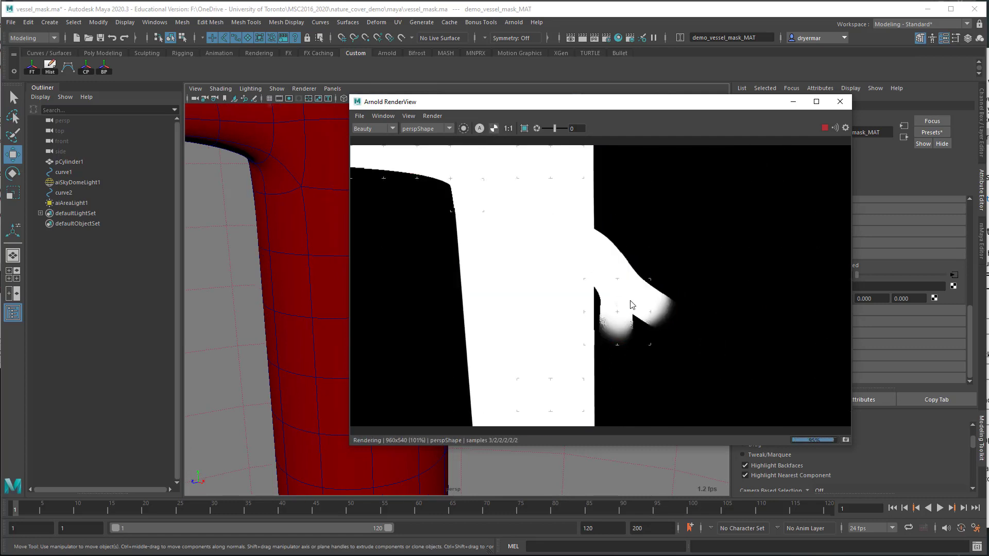